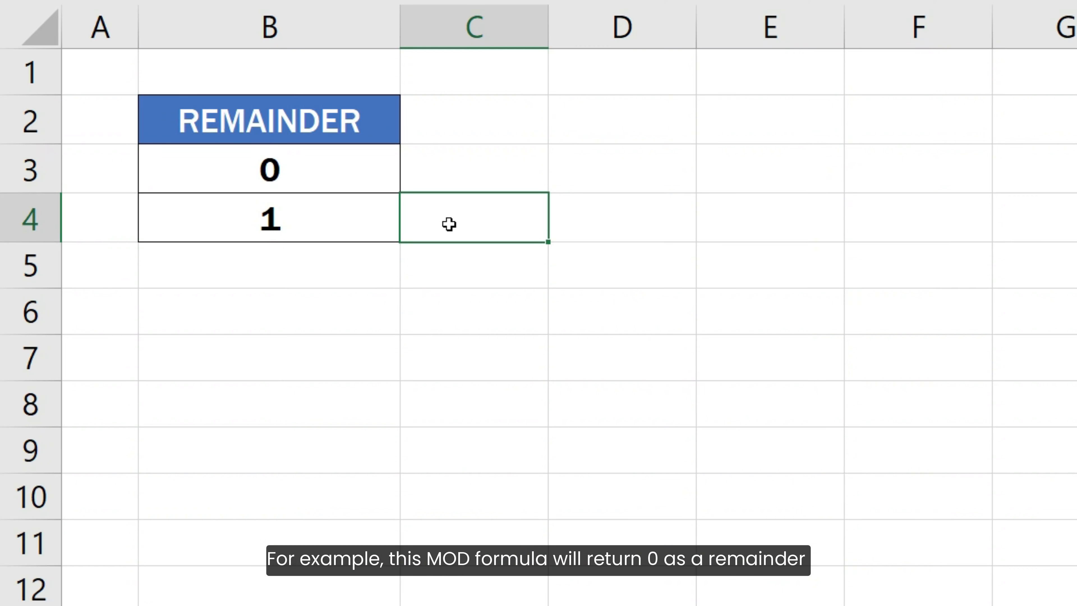
Inspect the MOD formulas behind the two remainder results in cells B3 and B4.
left_click(377, 169)
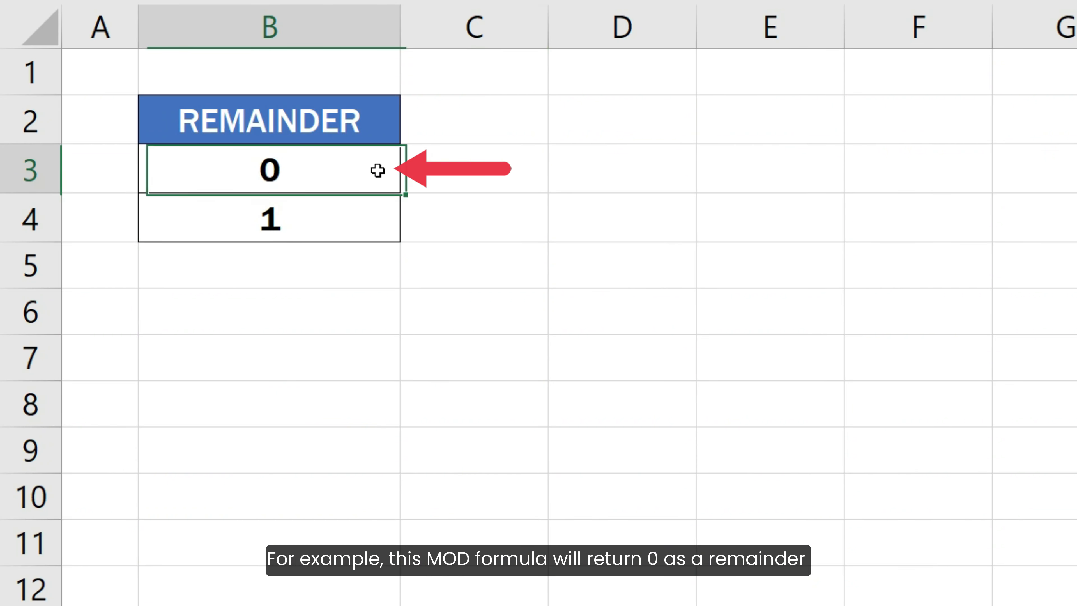
double_click(378, 170)
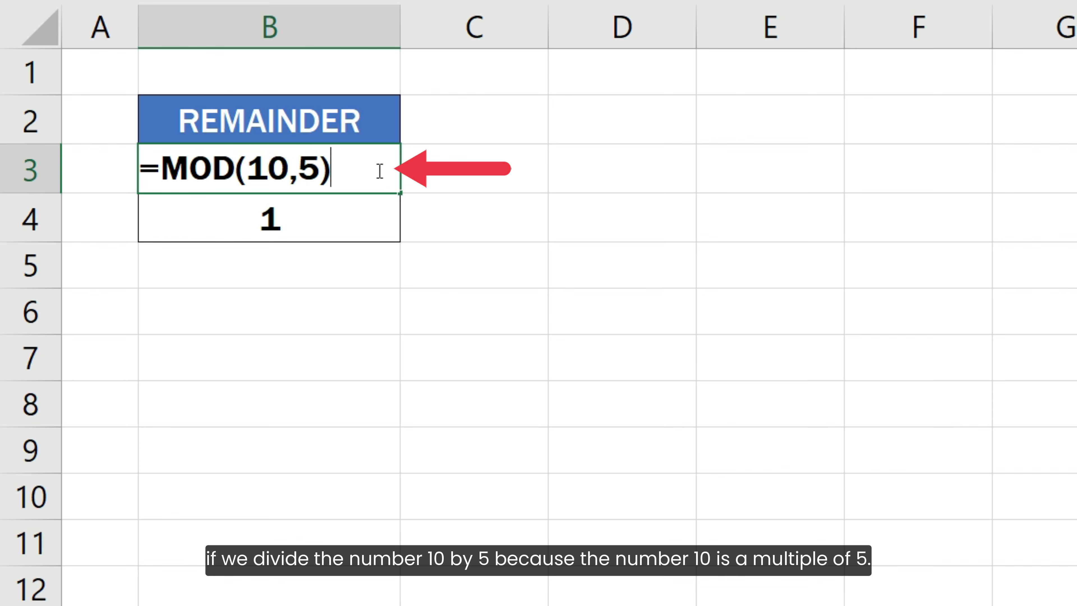
key("Return")
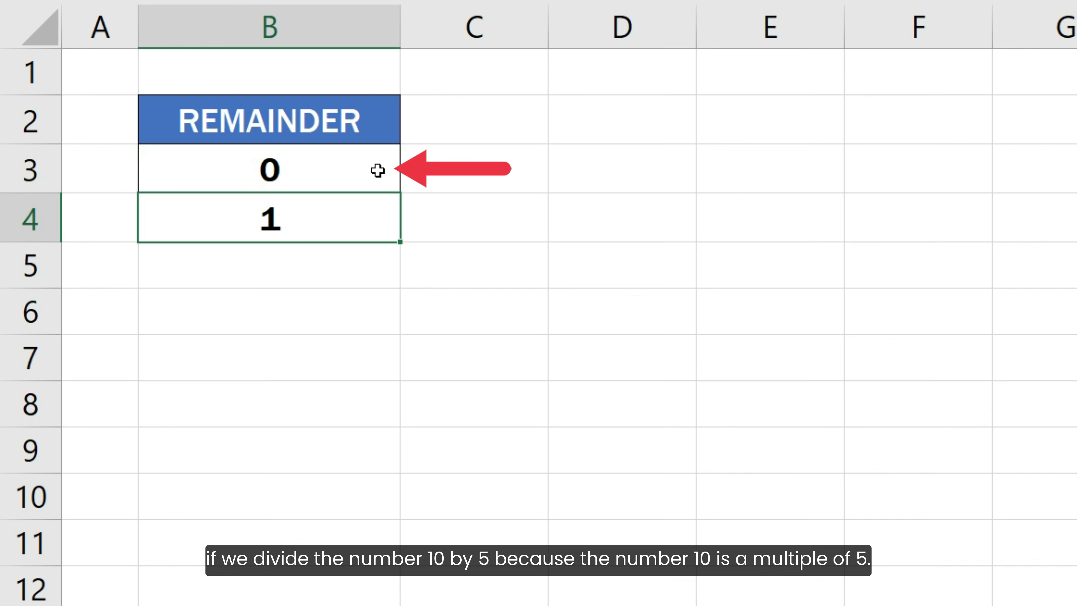
key("F2")
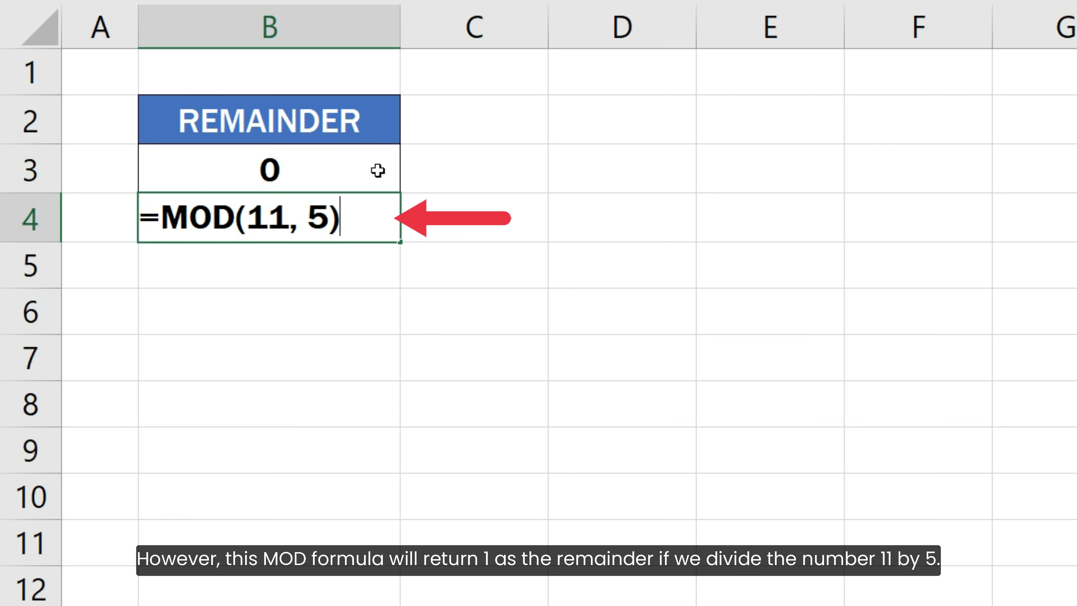
key("Return")
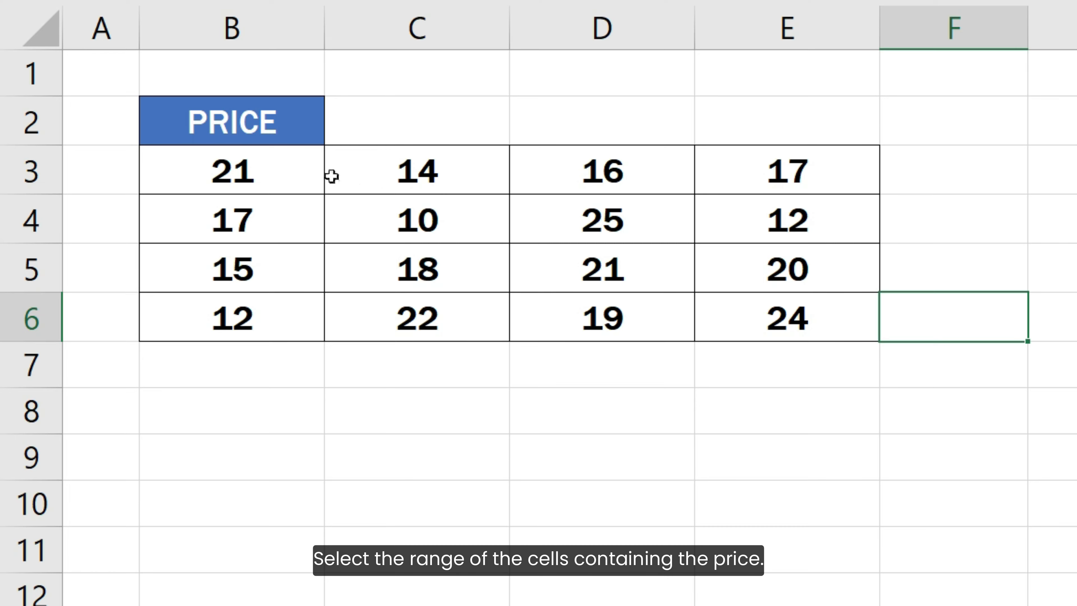
Start a new conditional formatting rule for the prices in B3:E6 that uses a formula to determine which cells to format.
left_click_drag(294, 172, 781, 326)
left_click_drag(809, 386, 809, 387)
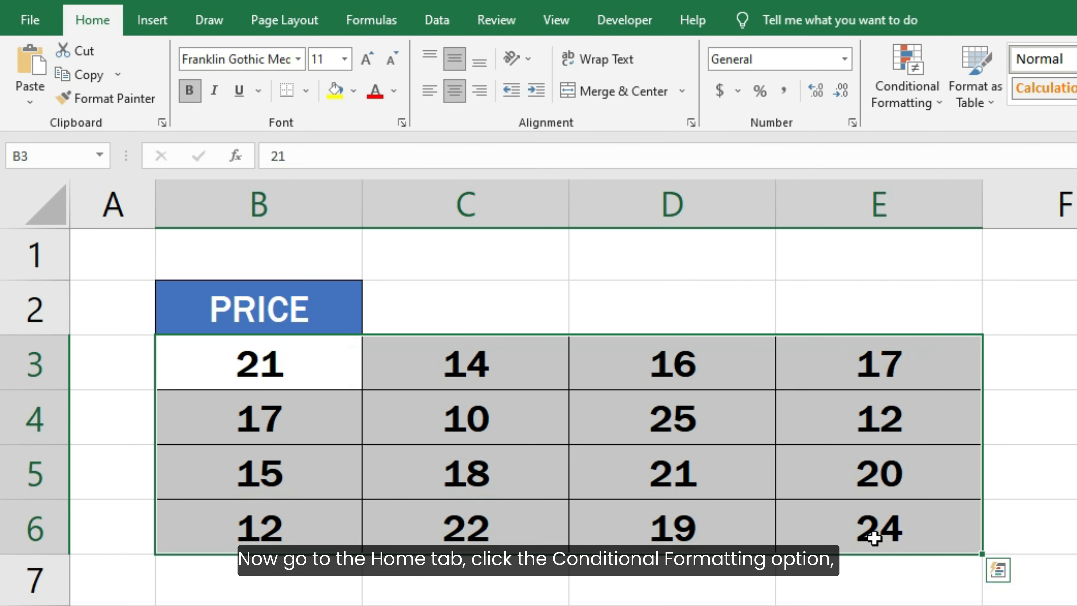
left_click(903, 99)
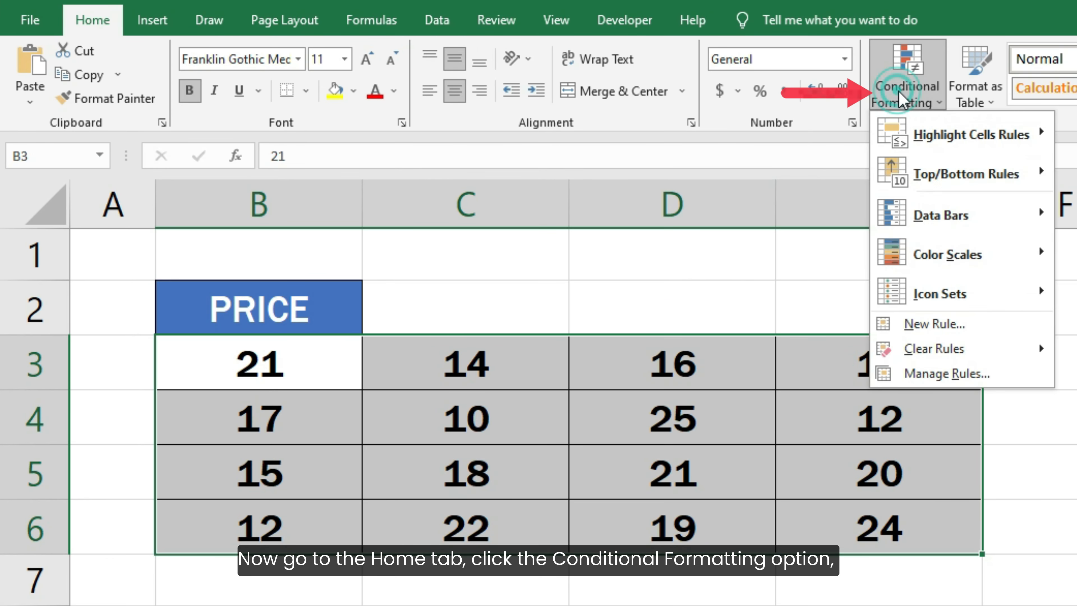
left_click(986, 324)
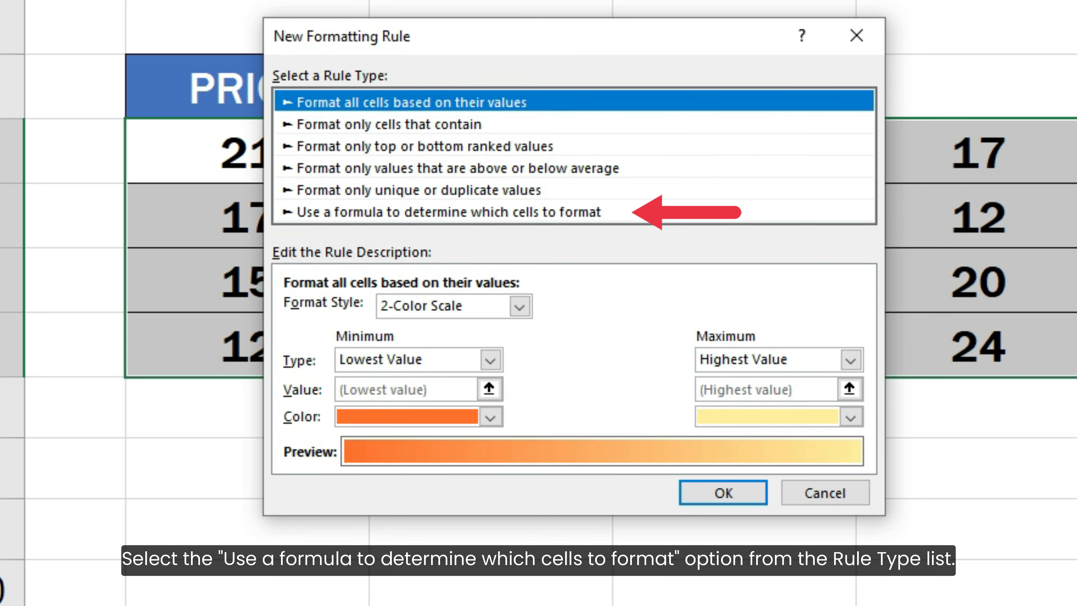
left_click(598, 213)
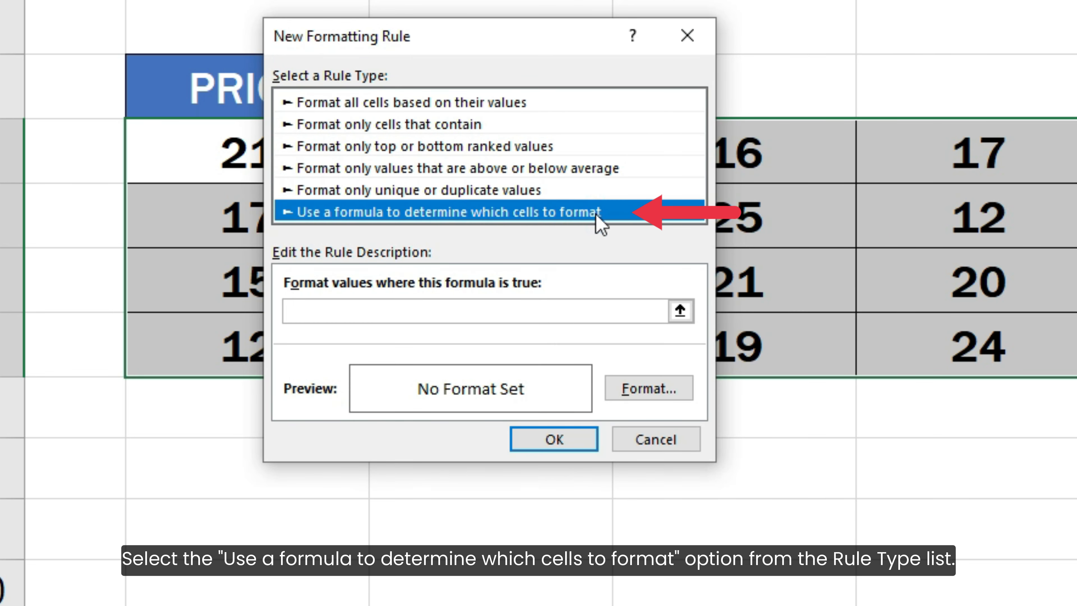
Enter = MOD( B3, 5 ) = 0 as the rule's formula to match prices that are multiples of 5.
left_click(590, 312)
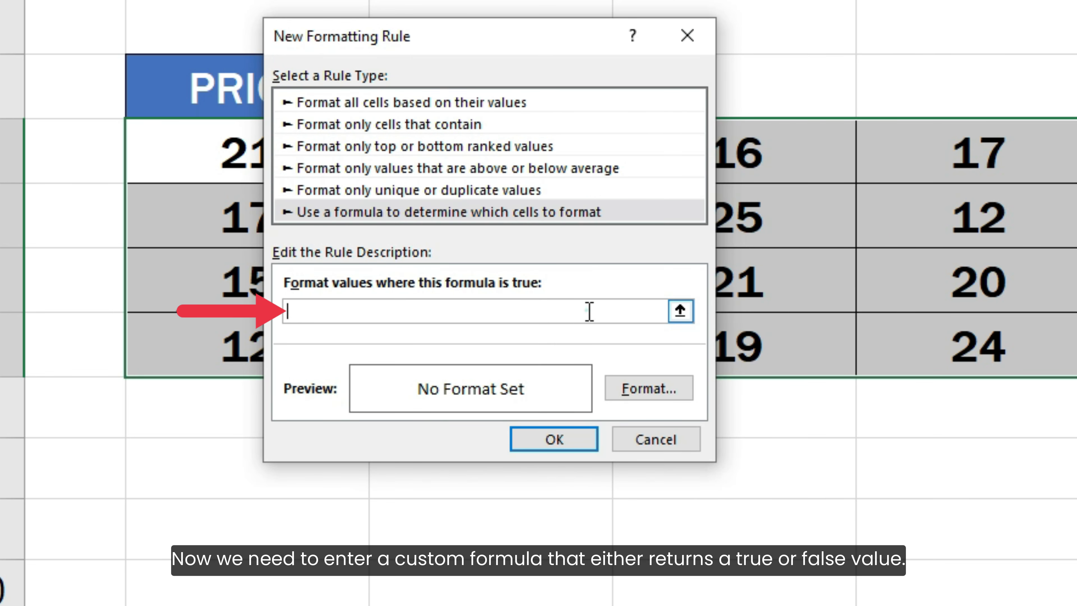
type("=")
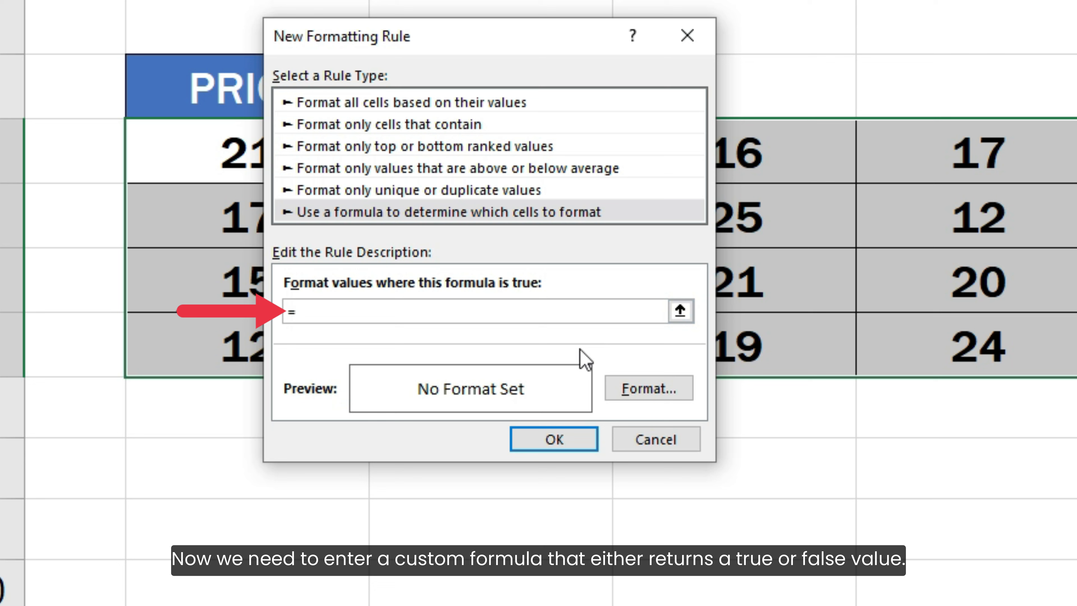
type(" MOD( B")
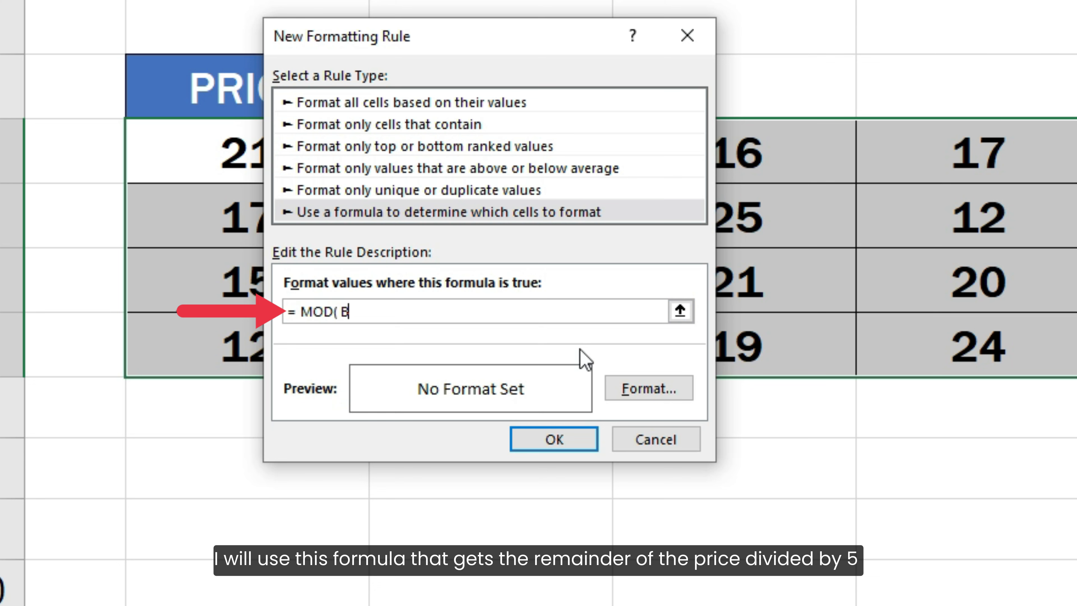
type("3, 5 ) = 0")
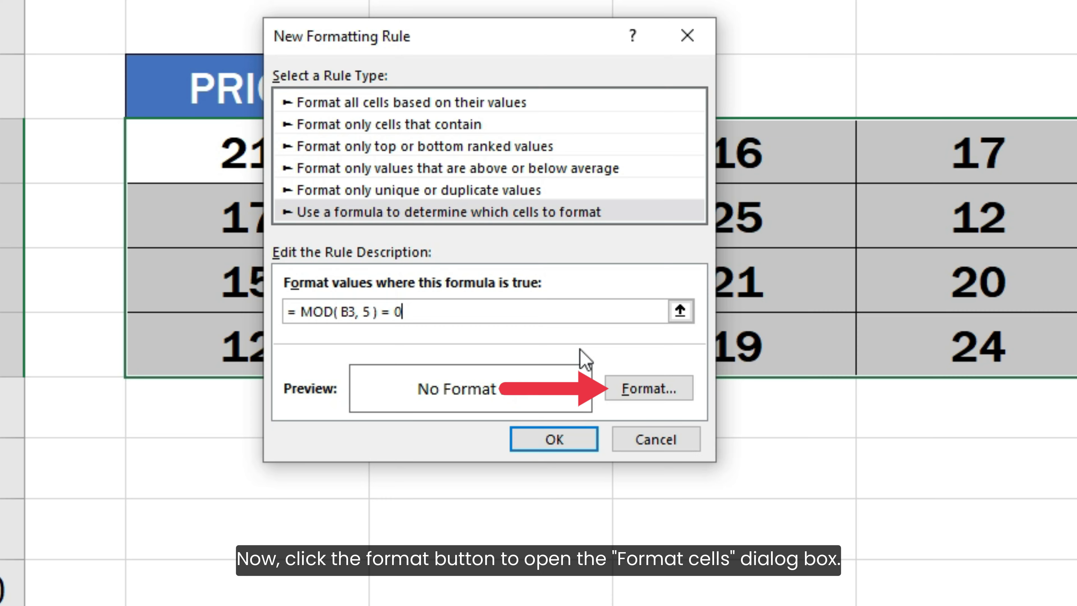
Give the rule a light orange background fill, the lightest tint, and apply it to the price cells.
left_click(625, 389)
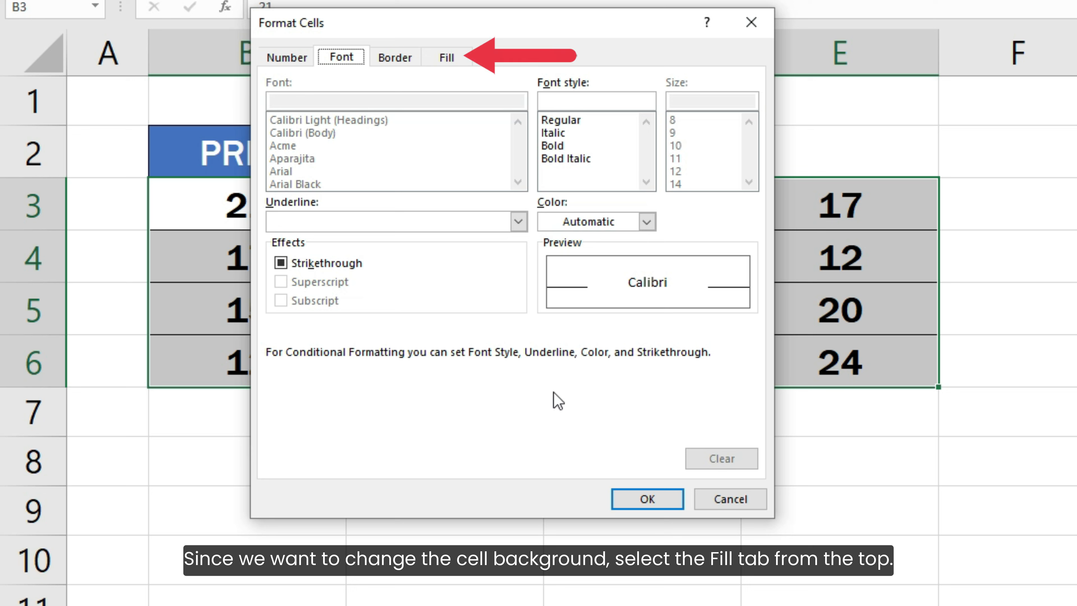
left_click(446, 57)
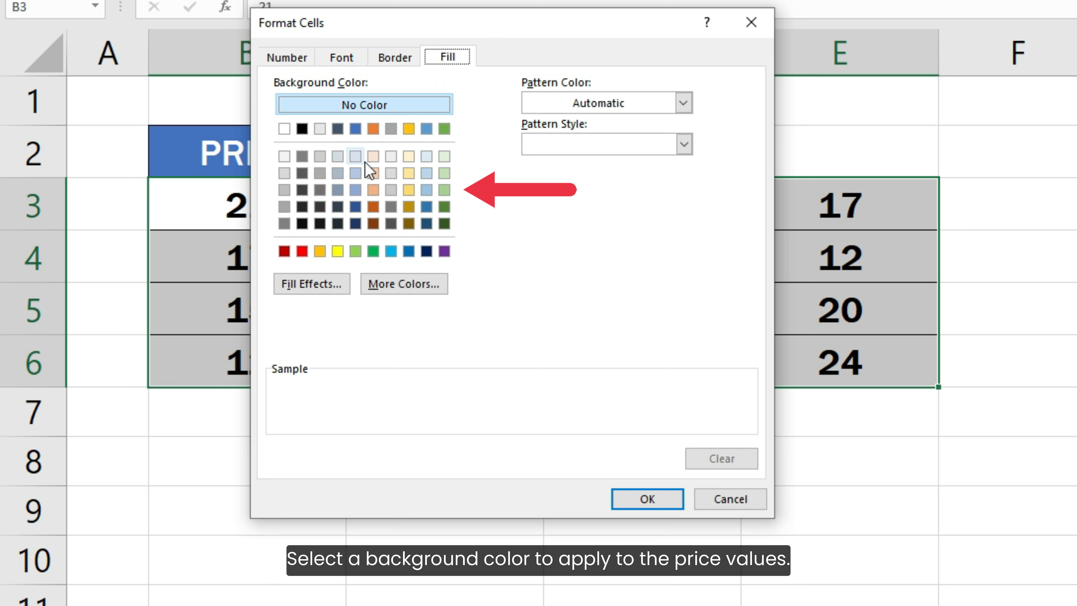
left_click(374, 157)
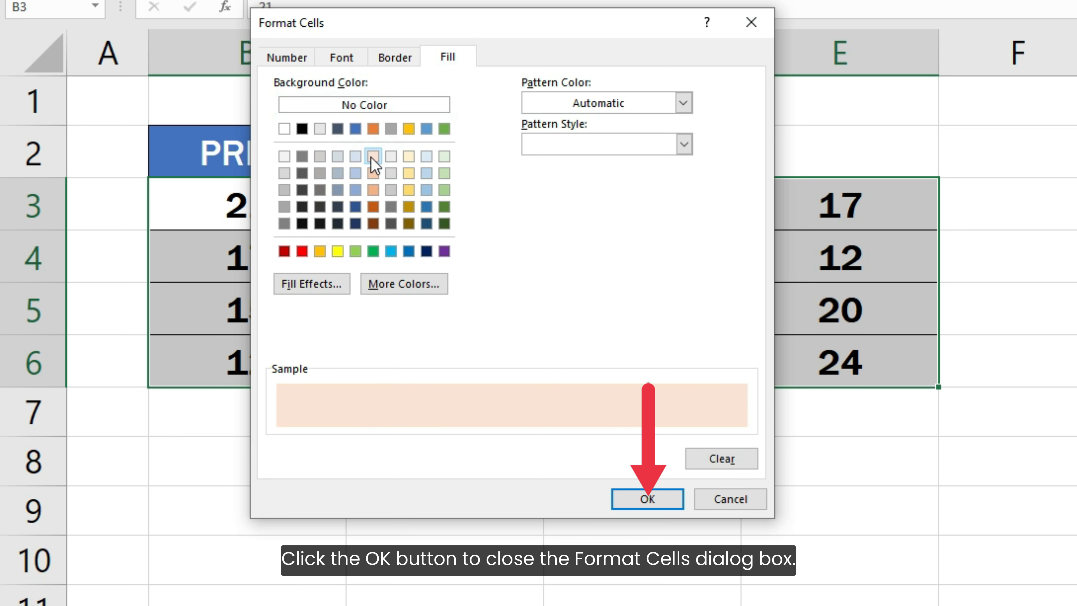
left_click(641, 499)
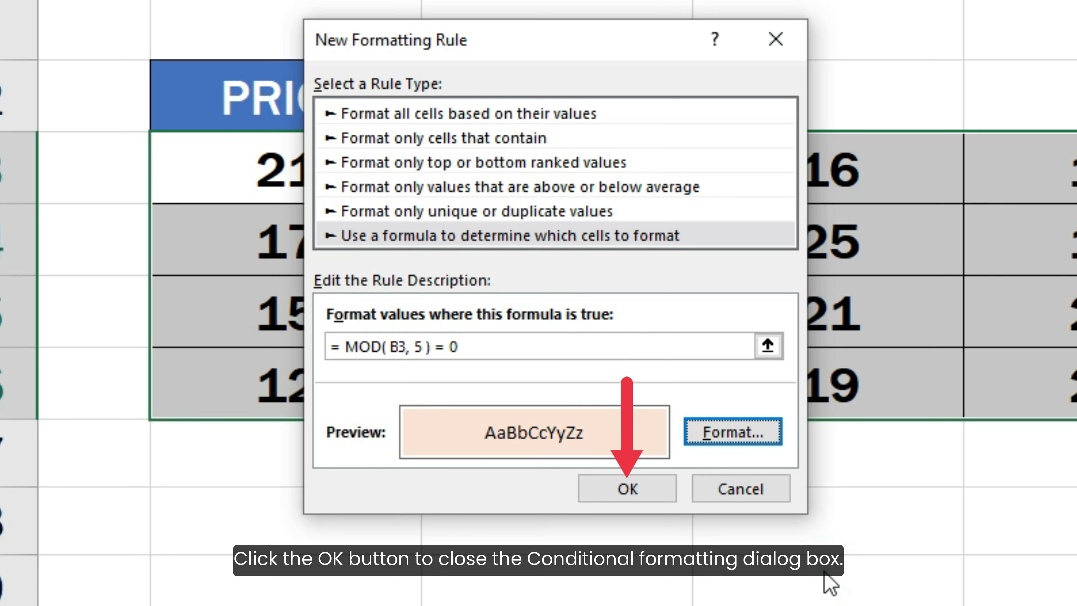
left_click(668, 494)
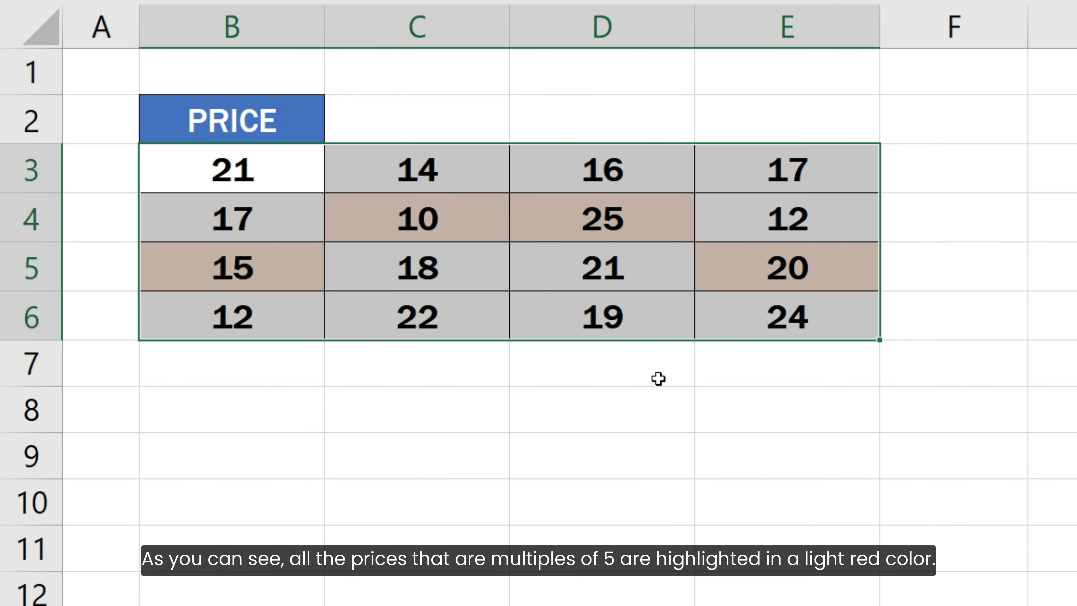
left_click(957, 314)
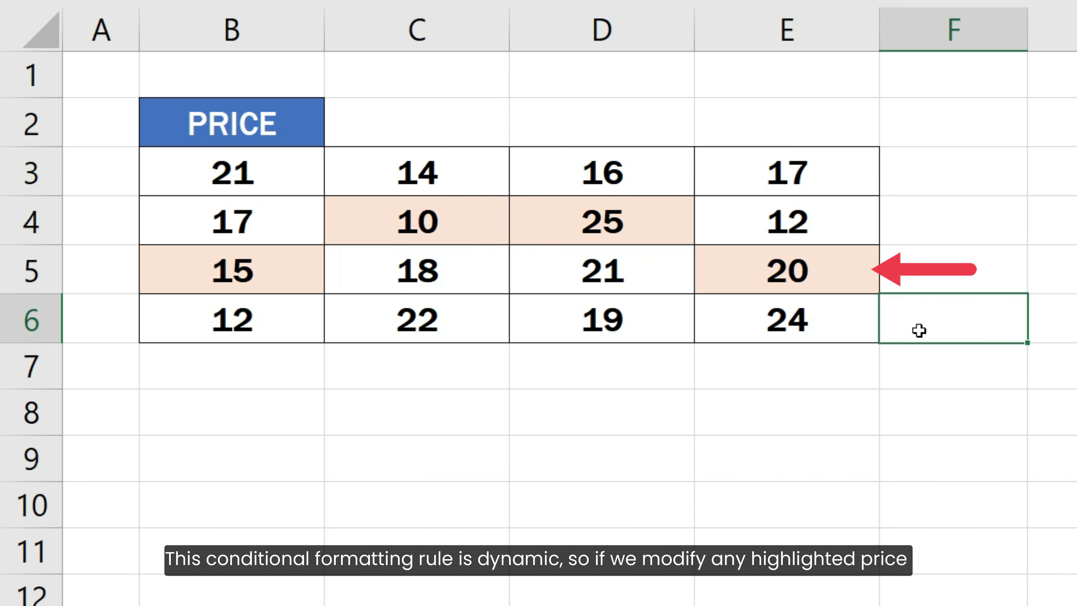
Change the price in cell E5 to 13, a value that is not a multiple of 5.
left_click(868, 277)
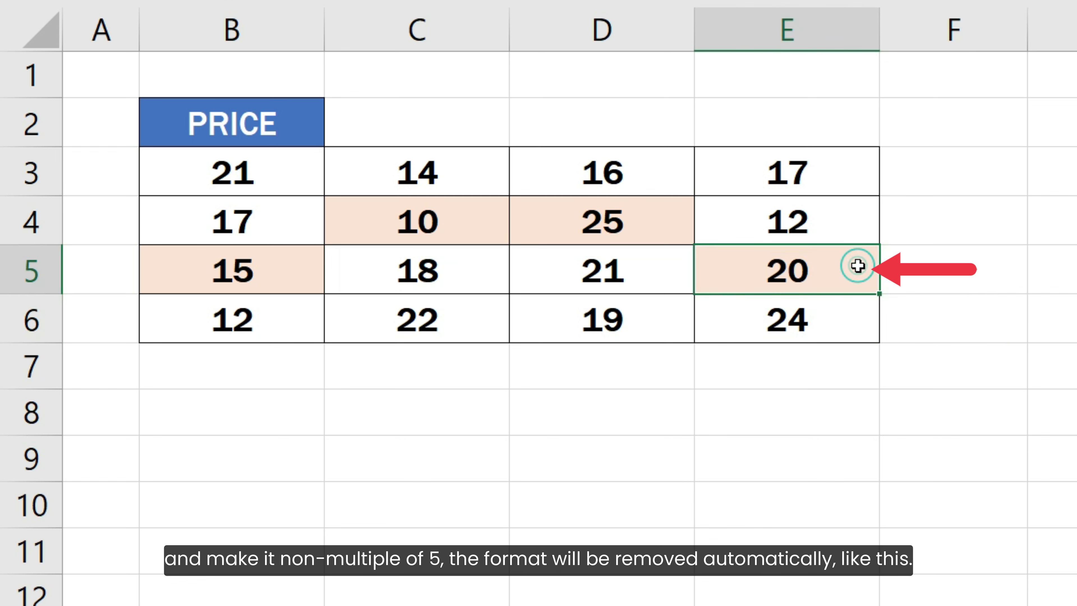
type("13")
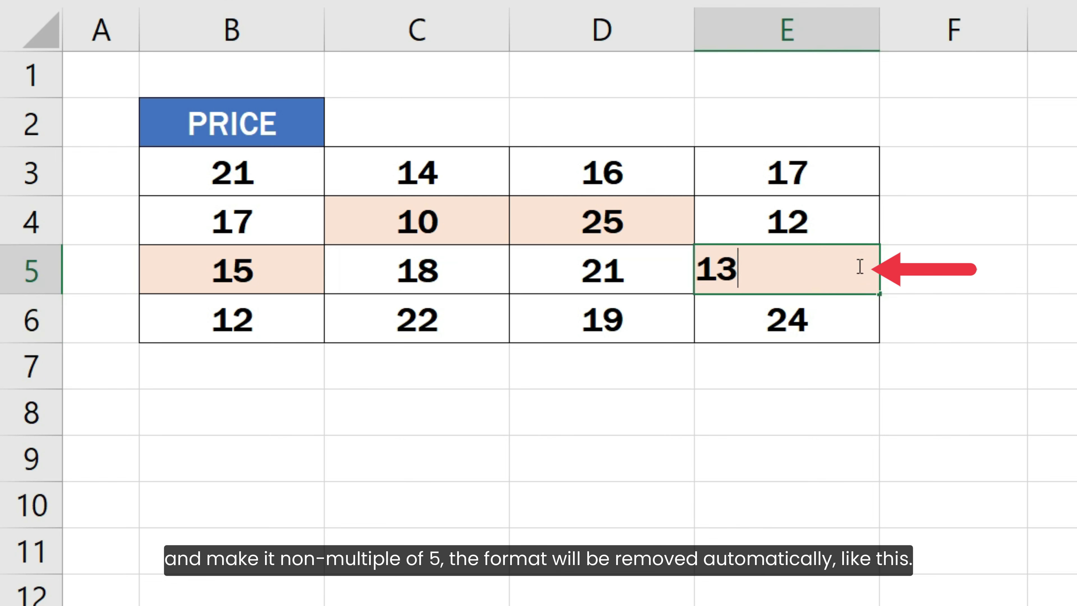
key("Return")
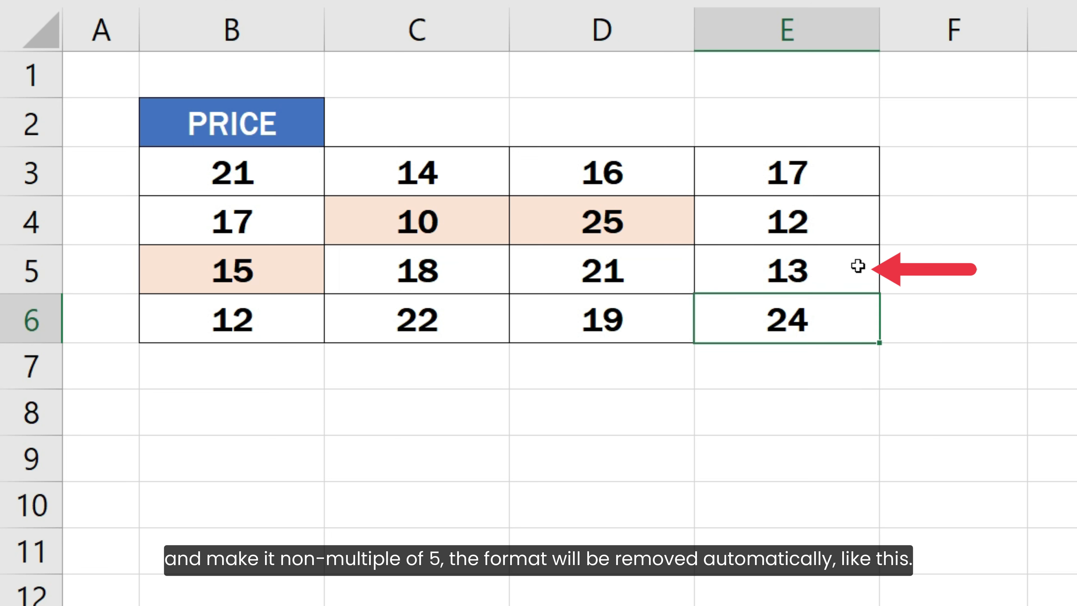
Change the price in cell E6 to 15, a multiple of 5.
key("F2")
key("BackSpace")
key("BackSpace")
type("15")
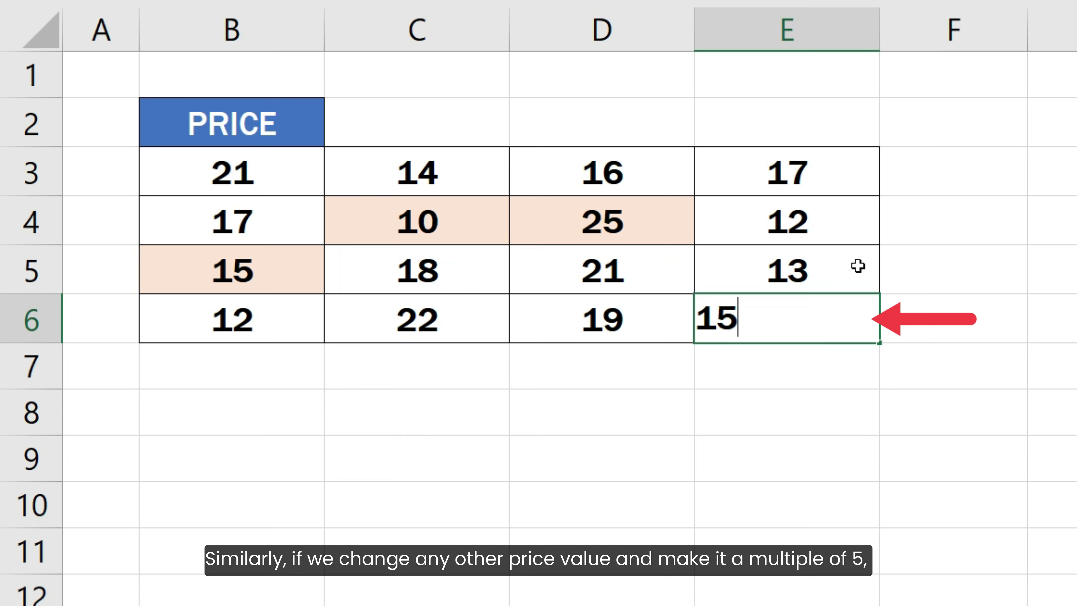
key("Return")
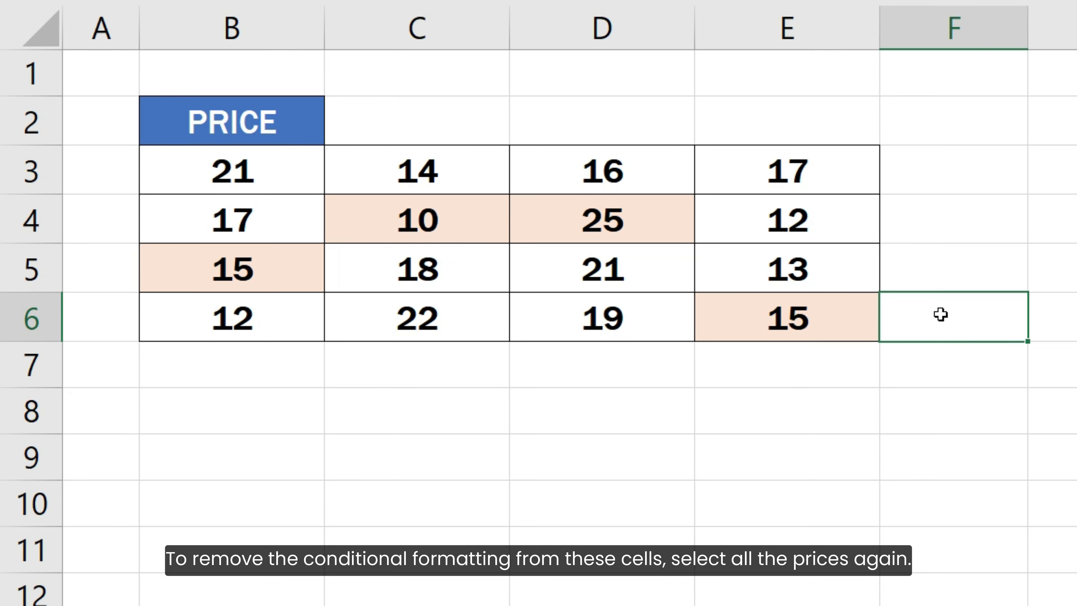
Clear the conditional formatting rules from the selected price cells B3:E6 only, and deselect the range.
left_click_drag(275, 166, 746, 326)
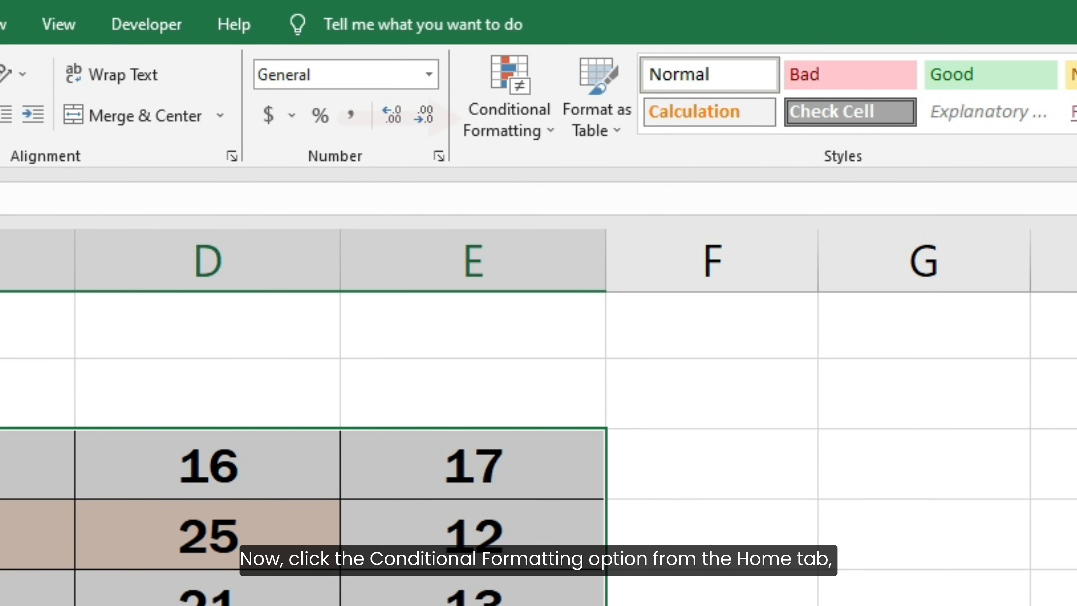
left_click(469, 112)
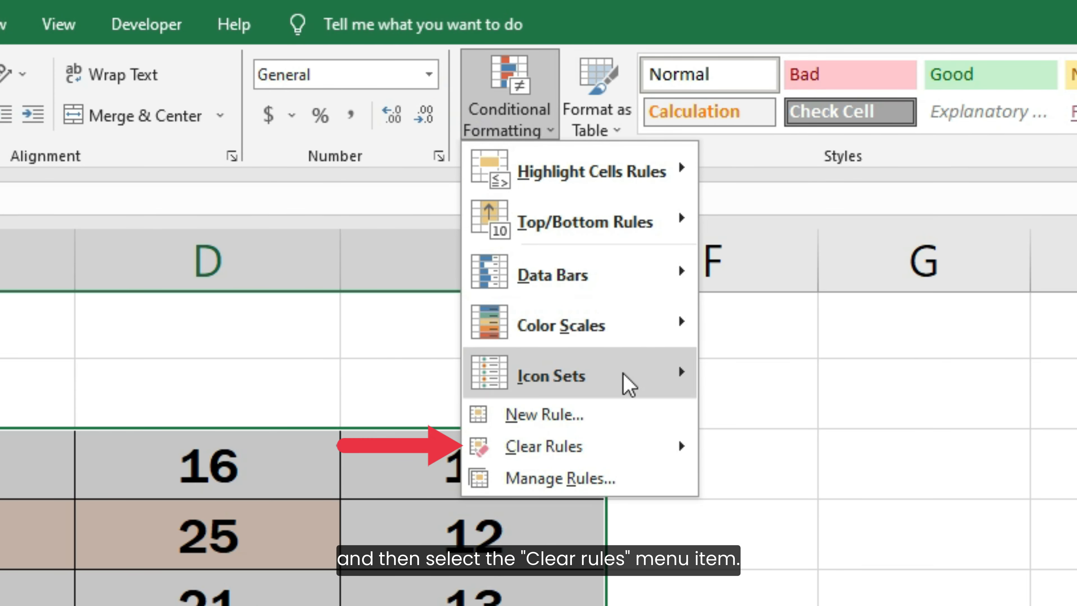
left_click(599, 457)
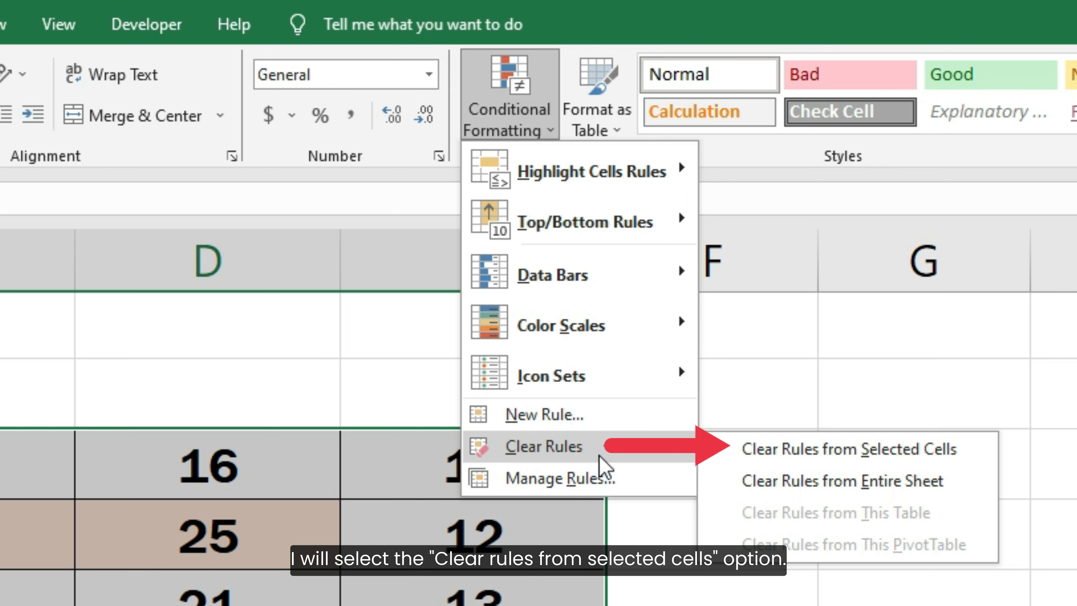
left_click(790, 453)
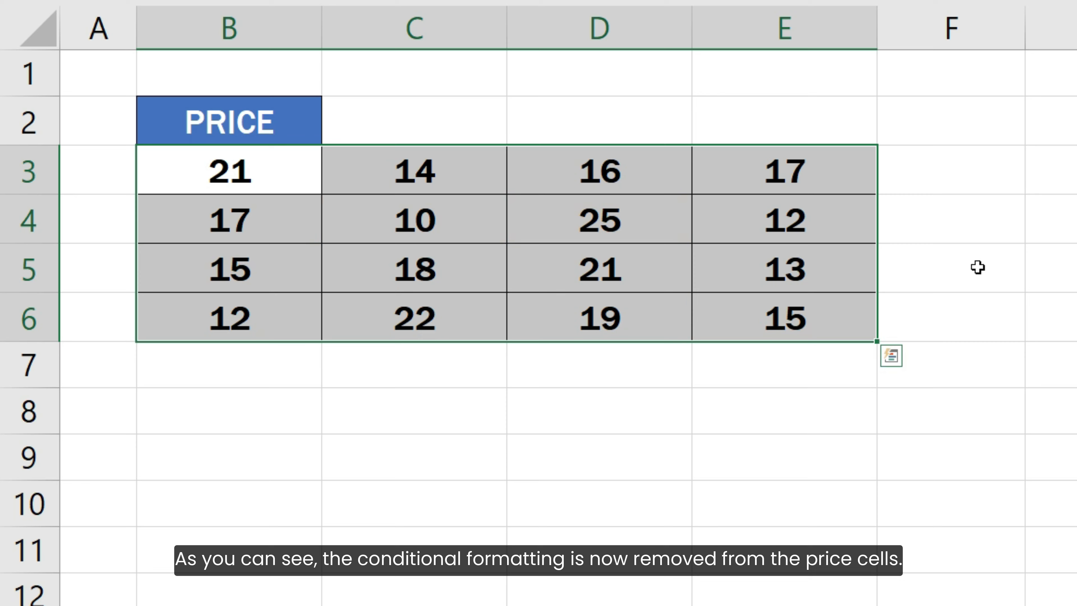
left_click(965, 318)
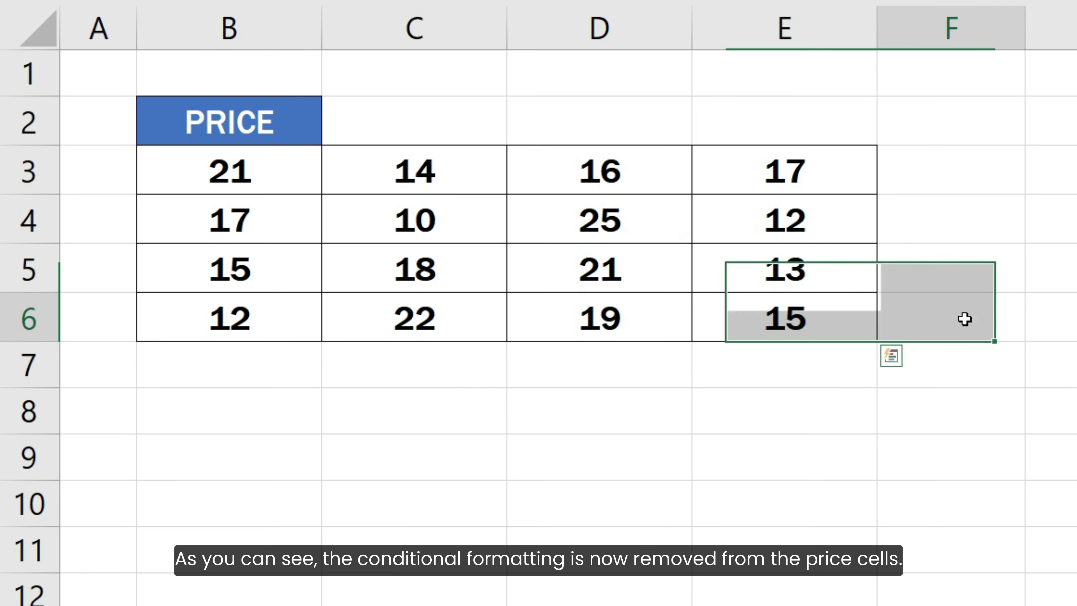